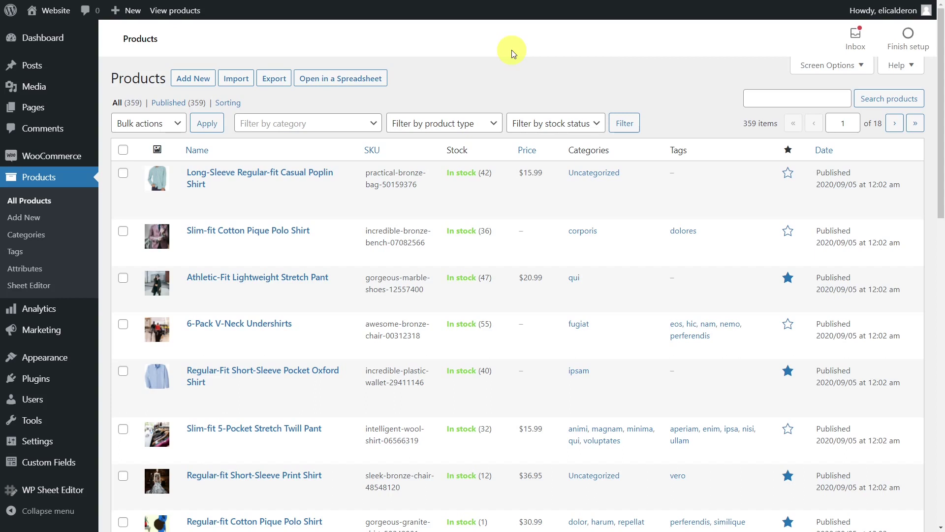
- Open the store's products in the WP Sheet Editor spreadsheet
{"action": "left_click", "coordinate": [370, 80]}
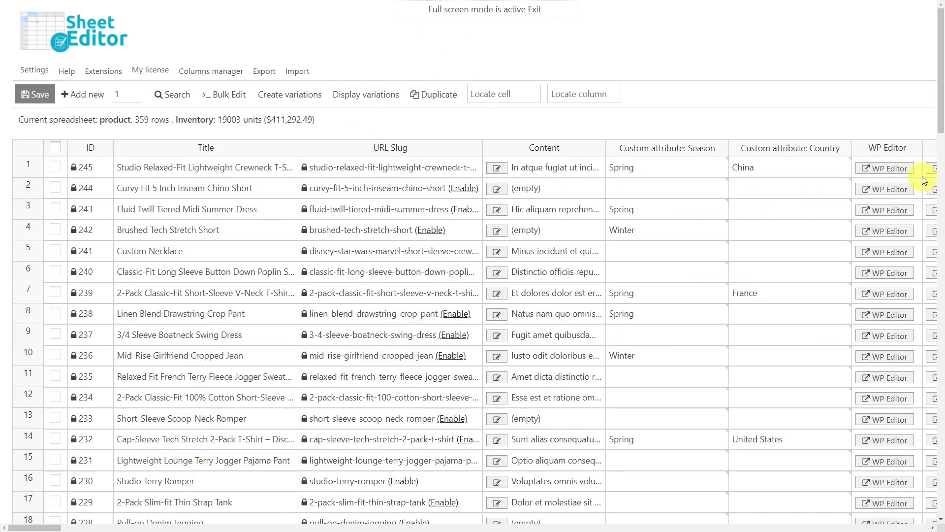
- Check the Country cell's help tip and finish editing row 1's Country value
{"action": "mouse_move", "coordinate": [696, 165]}
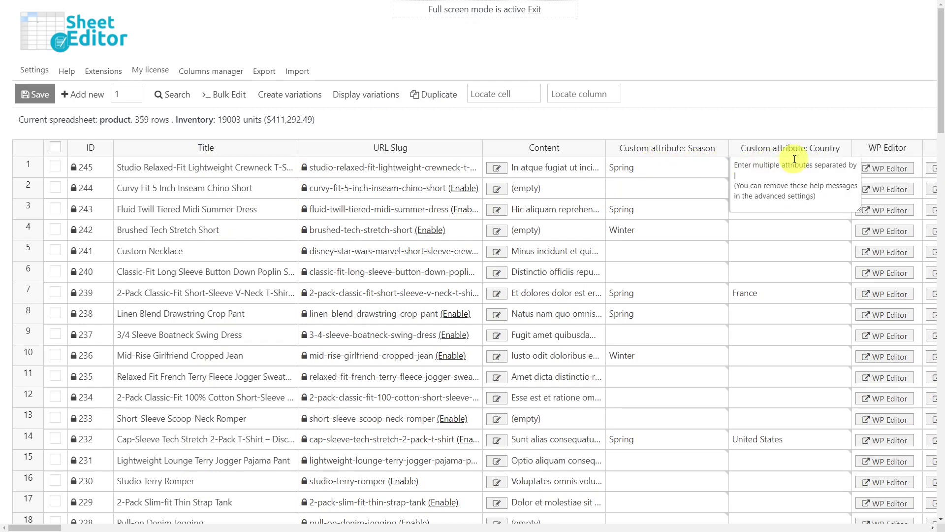
{"action": "left_click", "coordinate": [816, 133]}
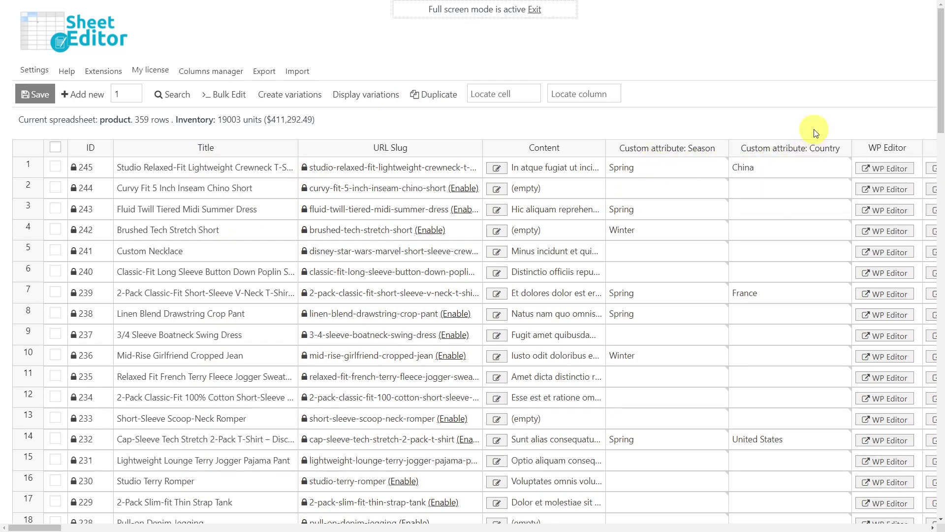
- Enter Turkey for Custom Necklace's country, Summer for row 12's season, United States for Swing Dress, and save
{"action": "left_click", "coordinate": [780, 251]}
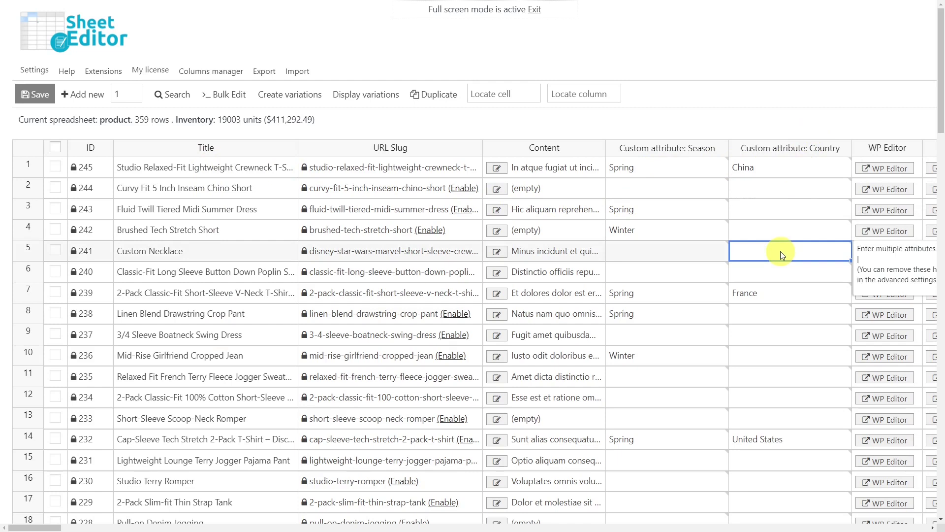
{"action": "type", "text": "Turkey"}
{"action": "left_click", "coordinate": [642, 397]}
{"action": "type", "text": "Summer"}
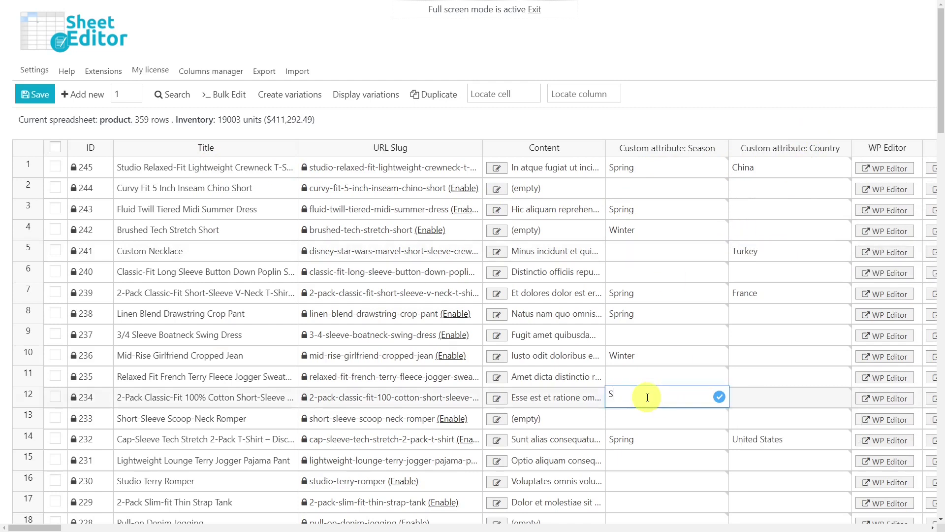
{"action": "left_click", "coordinate": [776, 335]}
{"action": "type", "text": "United State"}
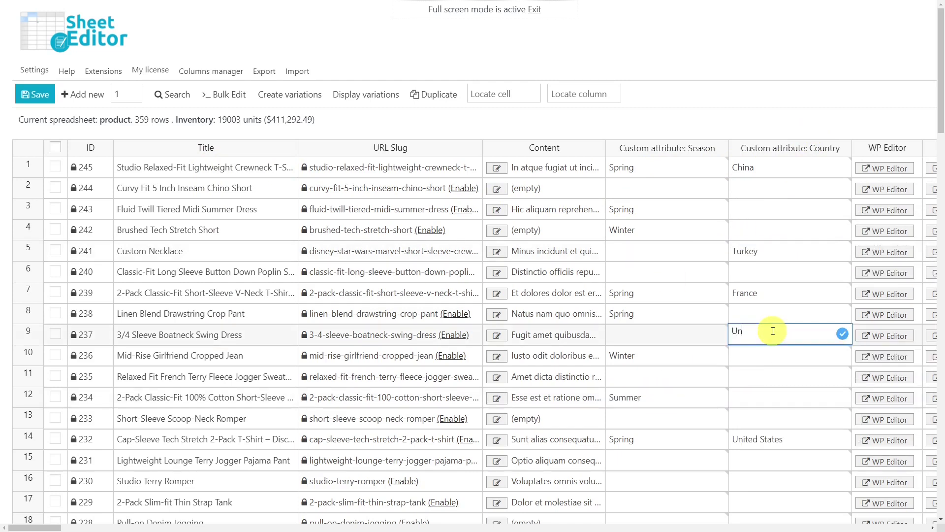
{"action": "type", "text": "s"}
{"action": "left_click", "coordinate": [37, 98]}
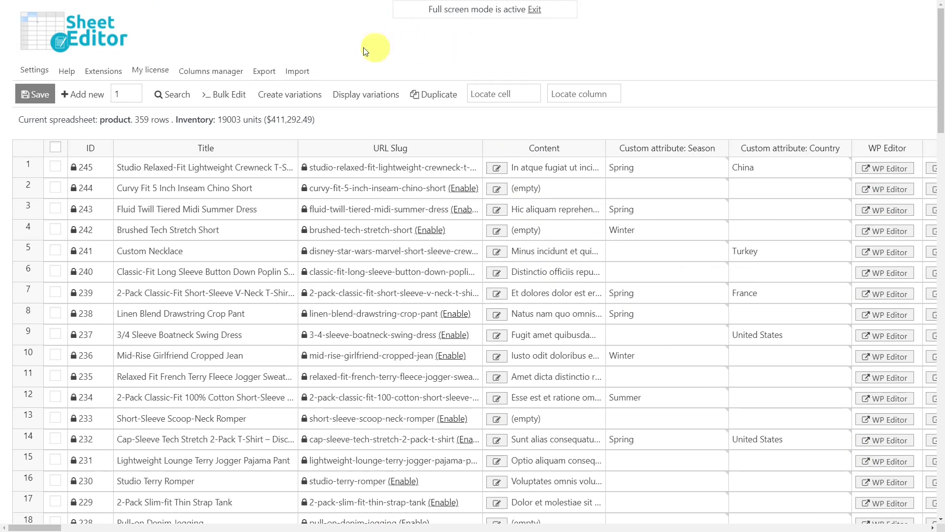
{"action": "left_click", "coordinate": [168, 94]}
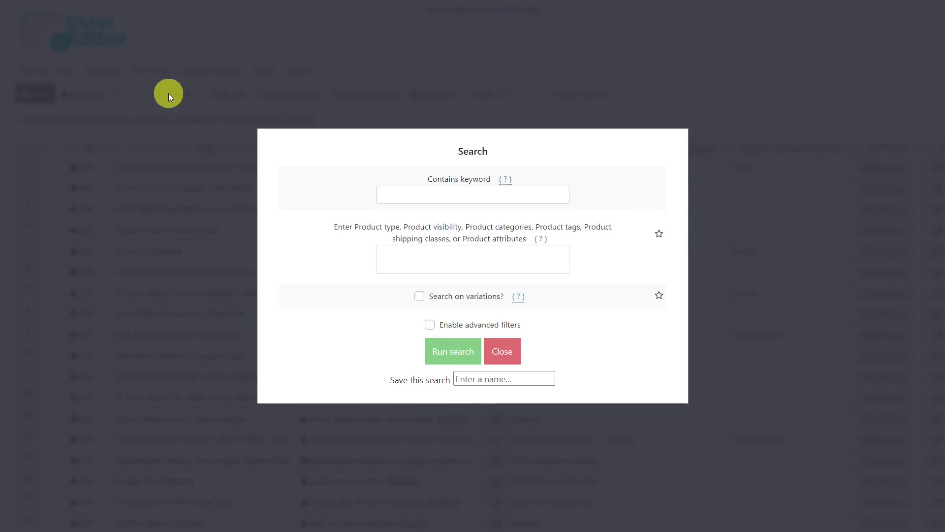
- Search products with the keyword 'shirt' so 41 rows remain
{"action": "left_click", "coordinate": [392, 195]}
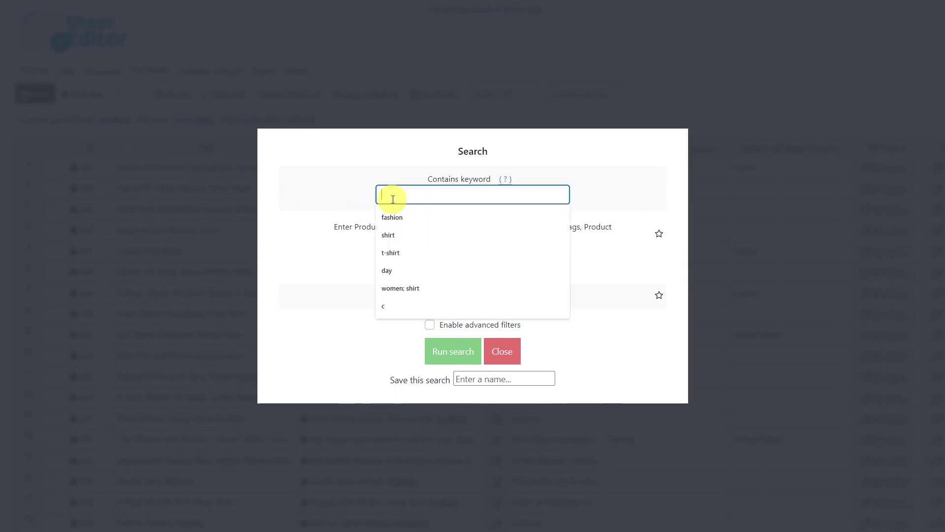
{"action": "left_click", "coordinate": [387, 236]}
{"action": "left_click", "coordinate": [459, 353]}
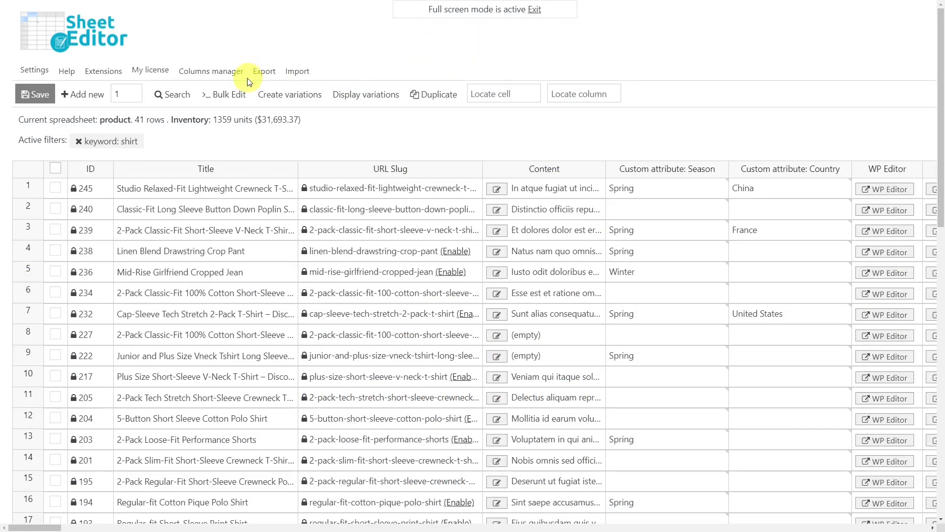
- Bulk edit all 41 shirt rows to clear the Custom attribute: Country value
{"action": "left_click", "coordinate": [241, 92]}
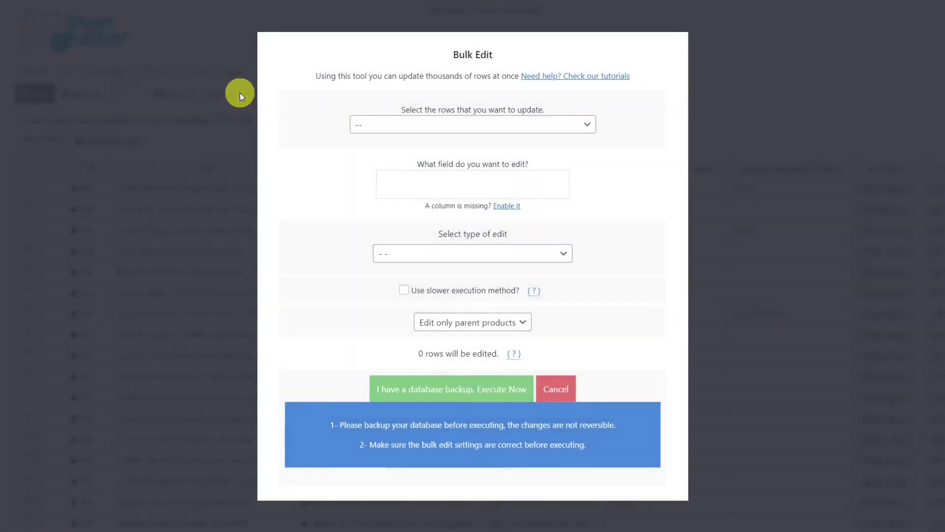
{"action": "left_click", "coordinate": [411, 125]}
{"action": "left_click", "coordinate": [409, 147]}
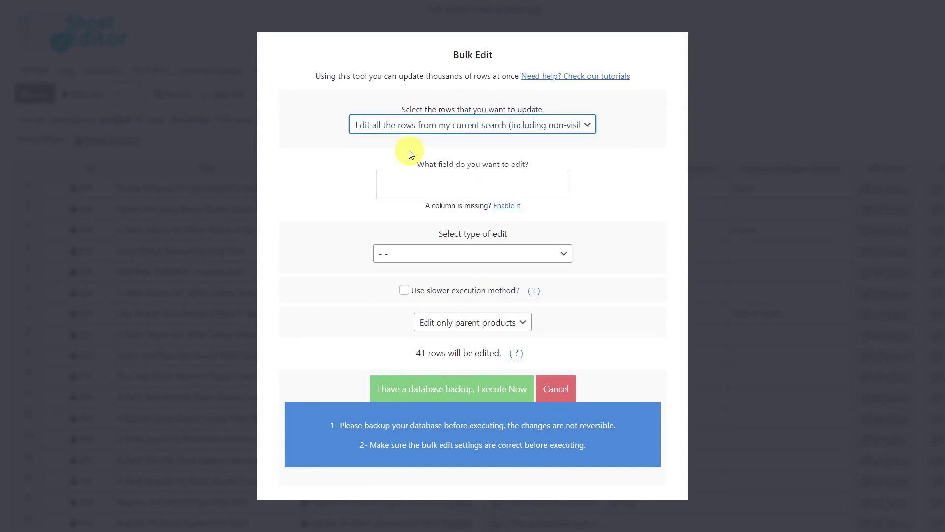
{"action": "left_click", "coordinate": [412, 182]}
{"action": "type", "text": "coun"}
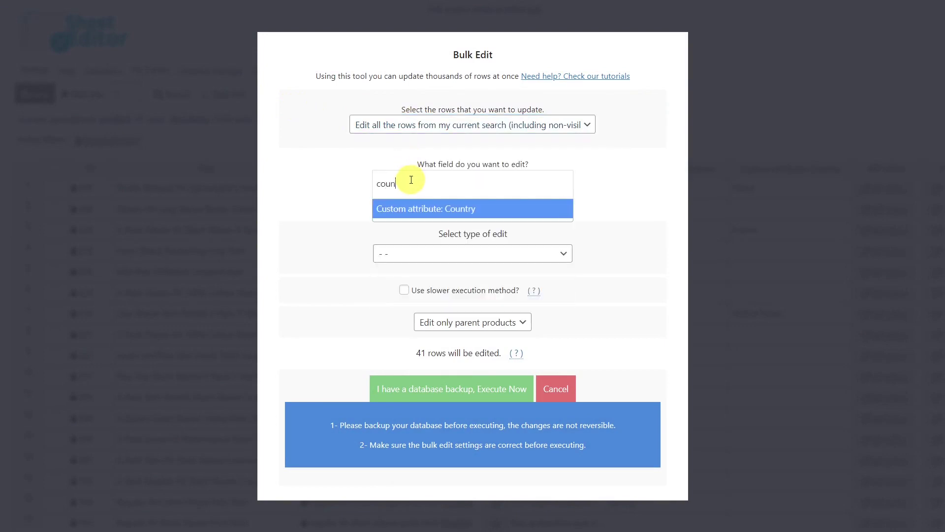
{"action": "left_click", "coordinate": [422, 208]}
{"action": "left_click", "coordinate": [440, 257]}
{"action": "left_click", "coordinate": [423, 308]}
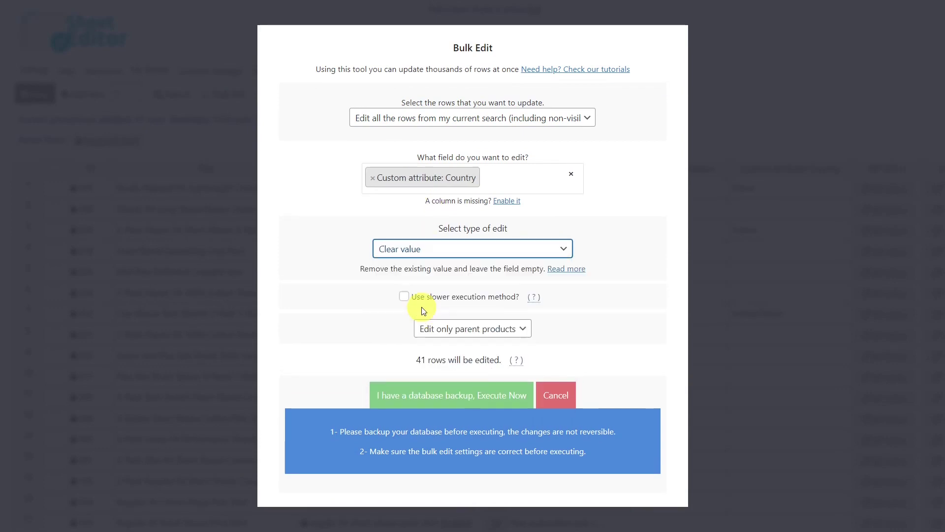
{"action": "left_click", "coordinate": [448, 395]}
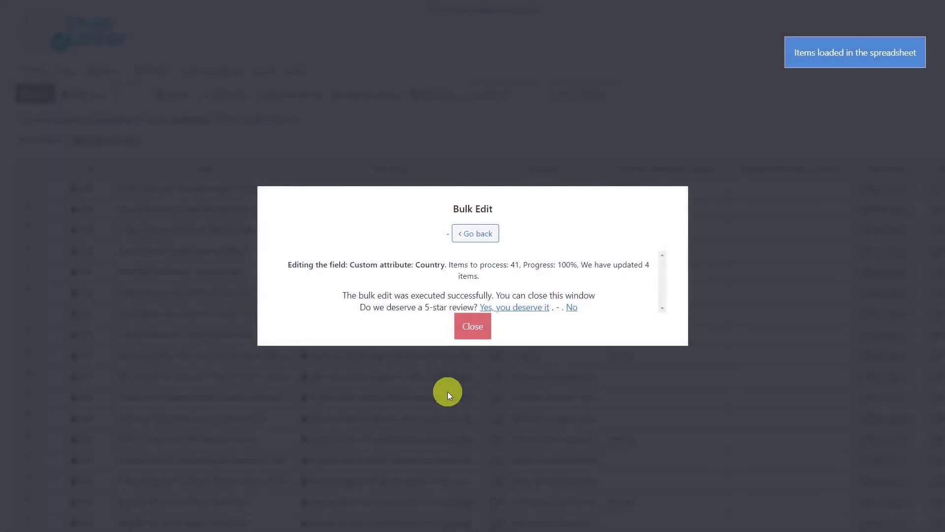
{"action": "left_click", "coordinate": [470, 327]}
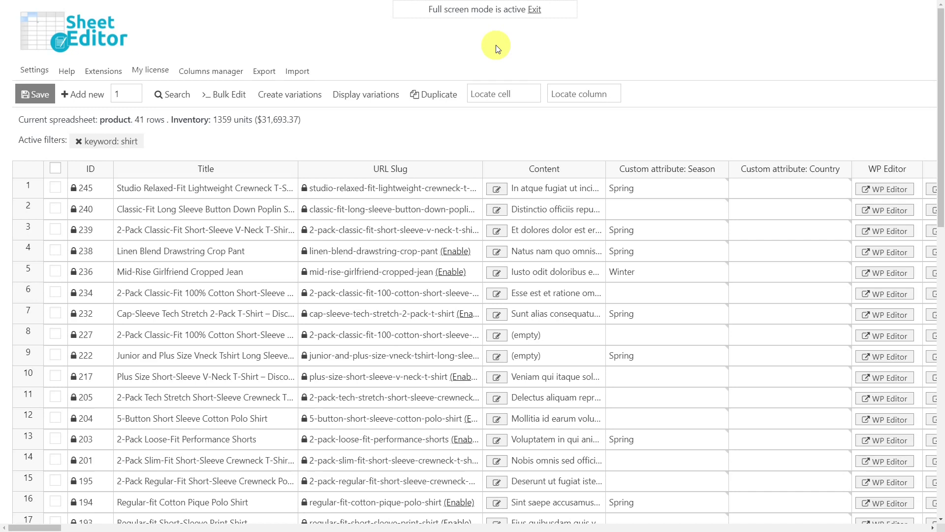
- Start a bulk edit on all current search rows targeting Custom attribute: Season
{"action": "left_click", "coordinate": [224, 92]}
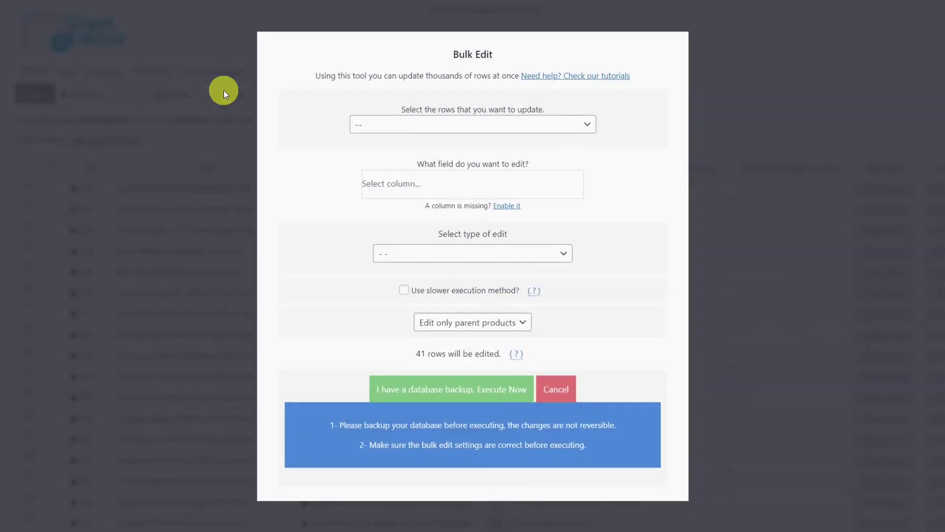
{"action": "left_click", "coordinate": [391, 138]}
{"action": "left_click", "coordinate": [422, 153]}
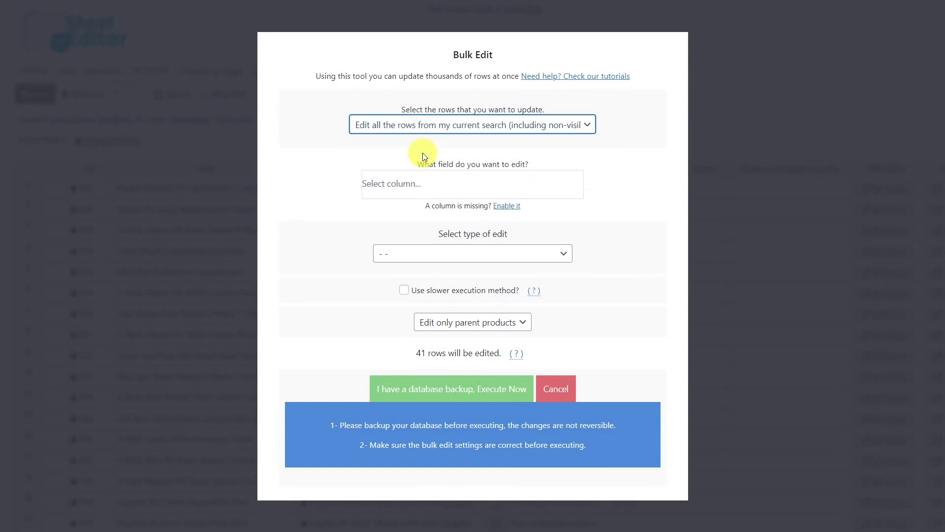
{"action": "left_click", "coordinate": [411, 183]}
{"action": "type", "text": "sea"}
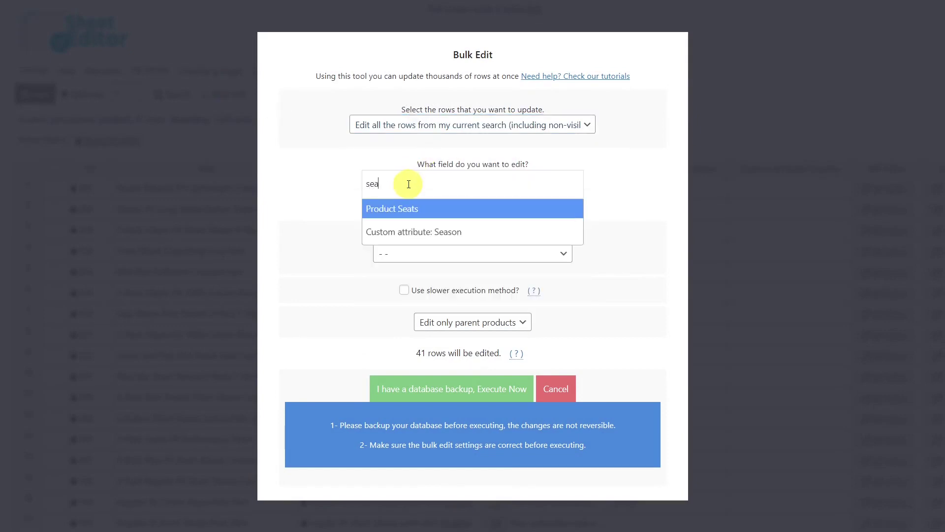
{"action": "left_click", "coordinate": [443, 232]}
- Replace Spring with Summer in the Season field and run the bulk edit
{"action": "left_click", "coordinate": [453, 256]}
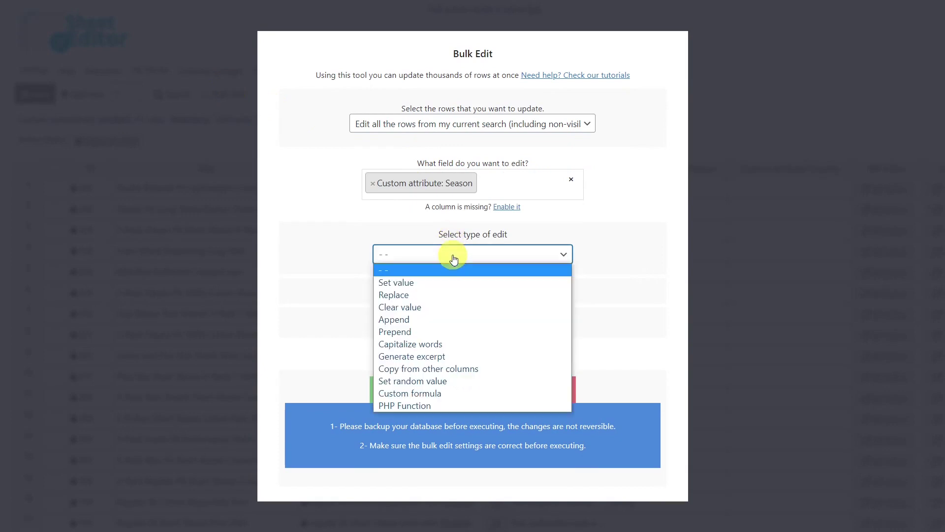
{"action": "left_click", "coordinate": [429, 294]}
{"action": "left_click", "coordinate": [426, 279]}
{"action": "type", "text": "Spring"}
{"action": "left_click", "coordinate": [423, 313]}
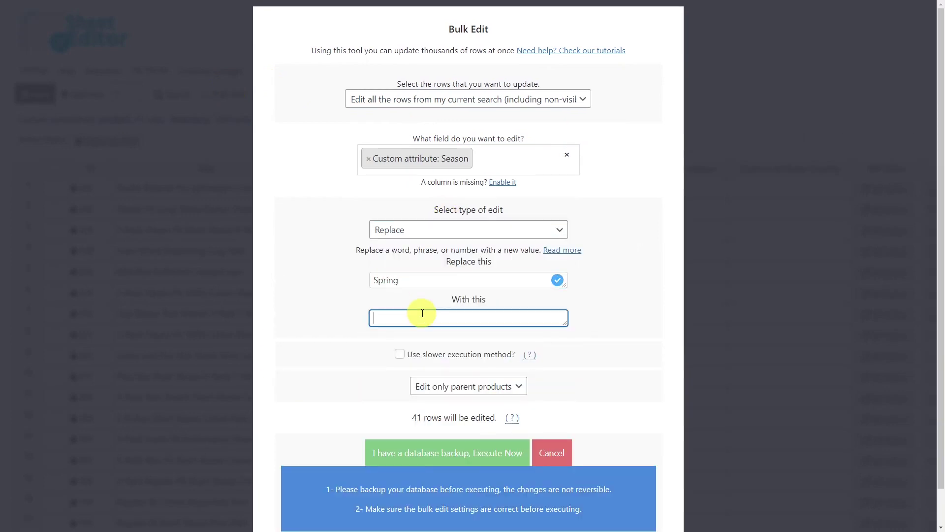
{"action": "type", "text": "Summer"}
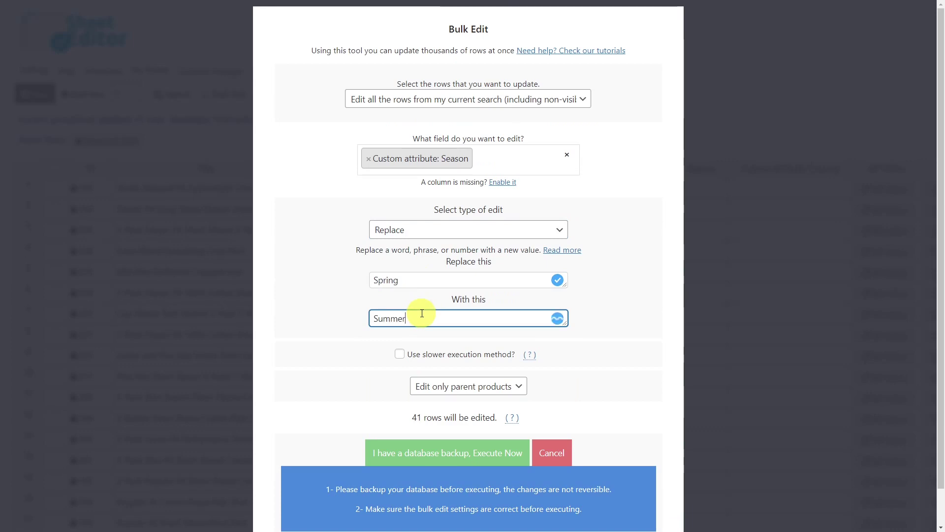
{"action": "left_click", "coordinate": [442, 450]}
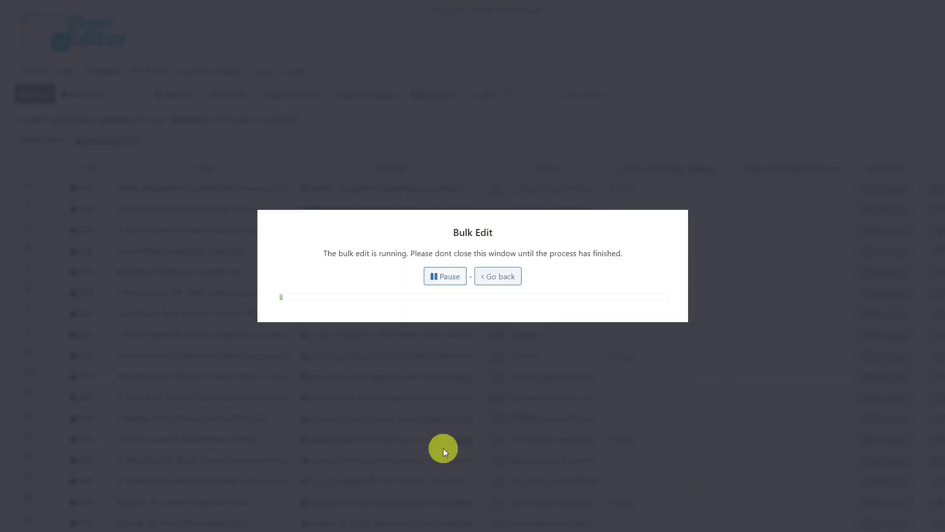
{"action": "left_click", "coordinate": [478, 324]}
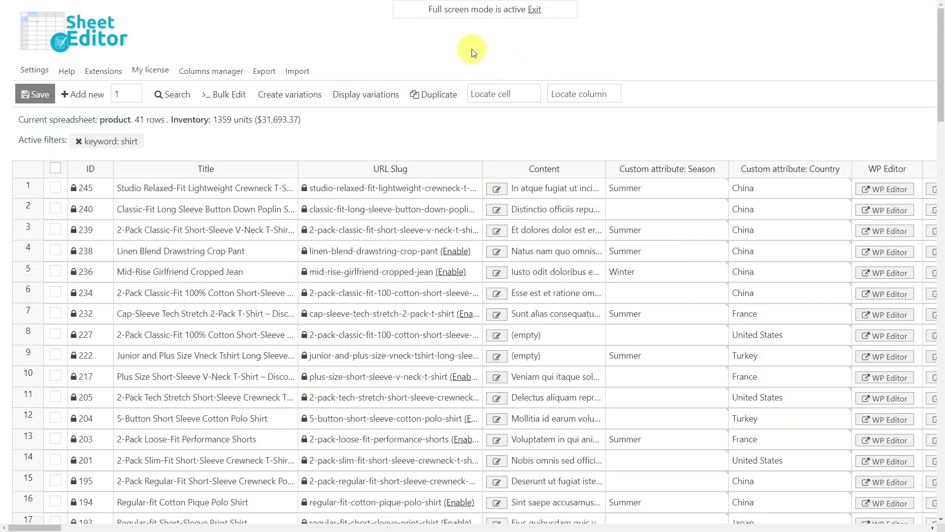
- Bulk append '| Italy' to Custom attribute: Country on all 41 search rows
{"action": "left_click", "coordinate": [236, 96]}
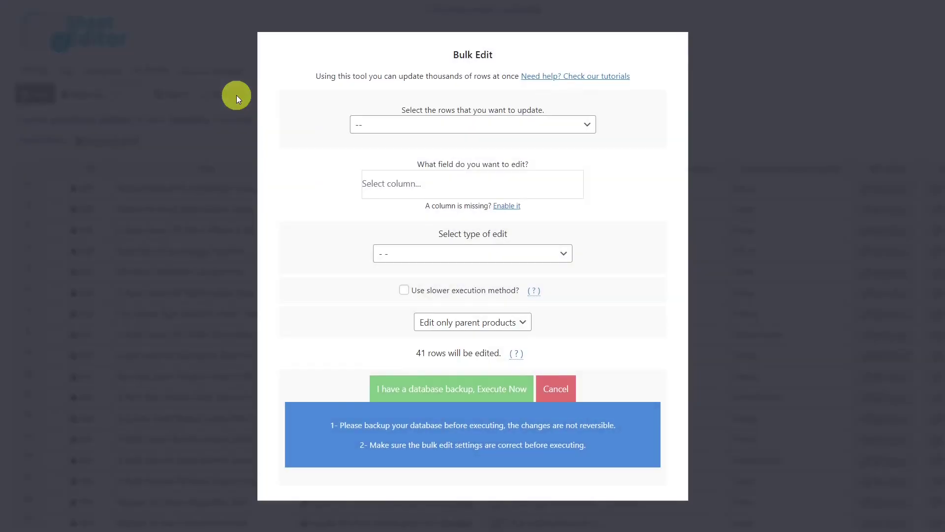
{"action": "left_click", "coordinate": [388, 125]}
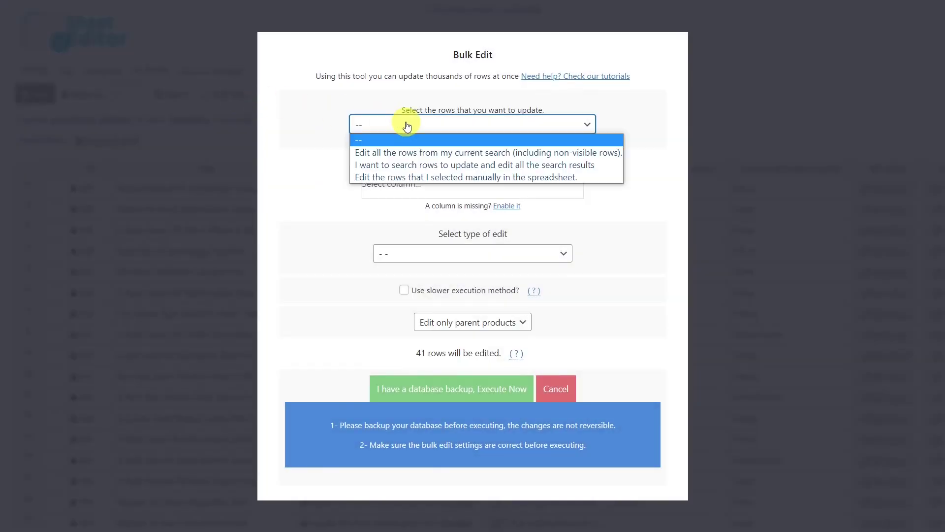
{"action": "left_click", "coordinate": [413, 153]}
{"action": "left_click", "coordinate": [415, 184]}
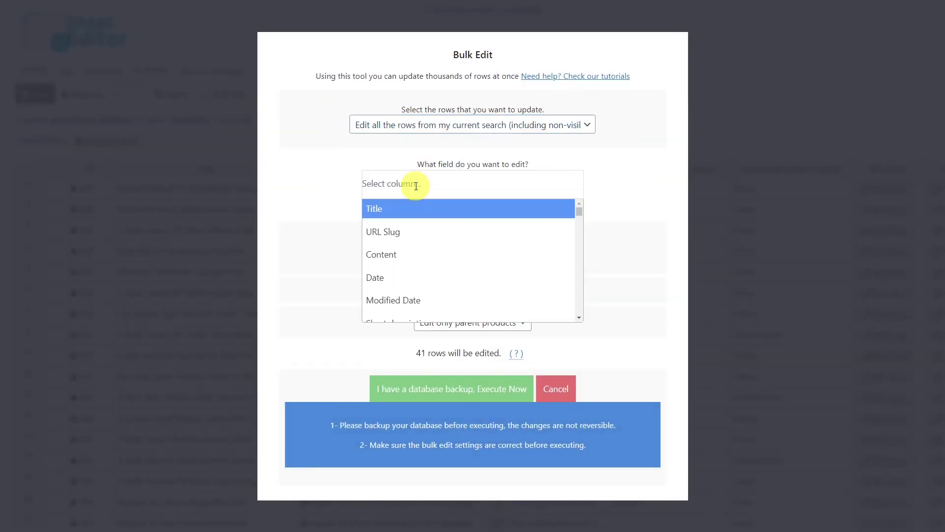
{"action": "type", "text": "cou"}
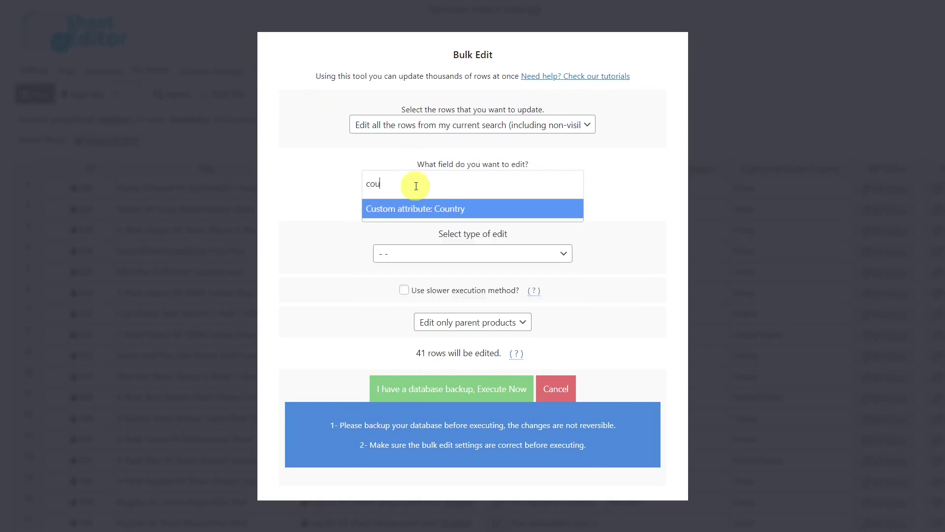
{"action": "left_click", "coordinate": [439, 210]}
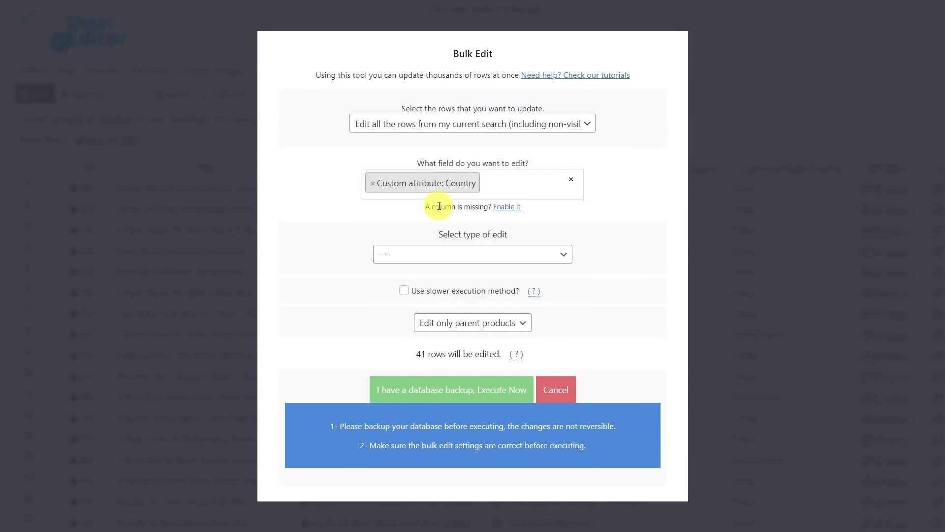
{"action": "left_click", "coordinate": [415, 255]}
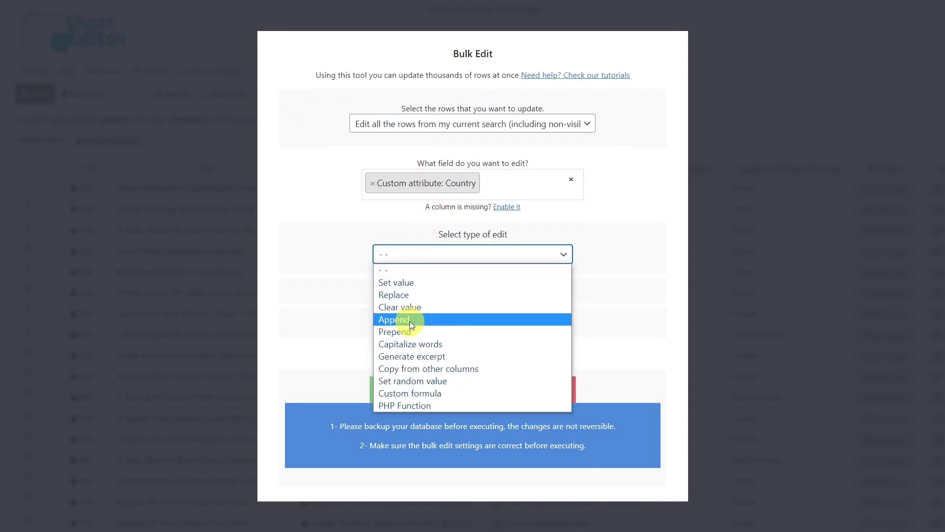
{"action": "left_click", "coordinate": [410, 321]}
{"action": "left_click", "coordinate": [436, 276]}
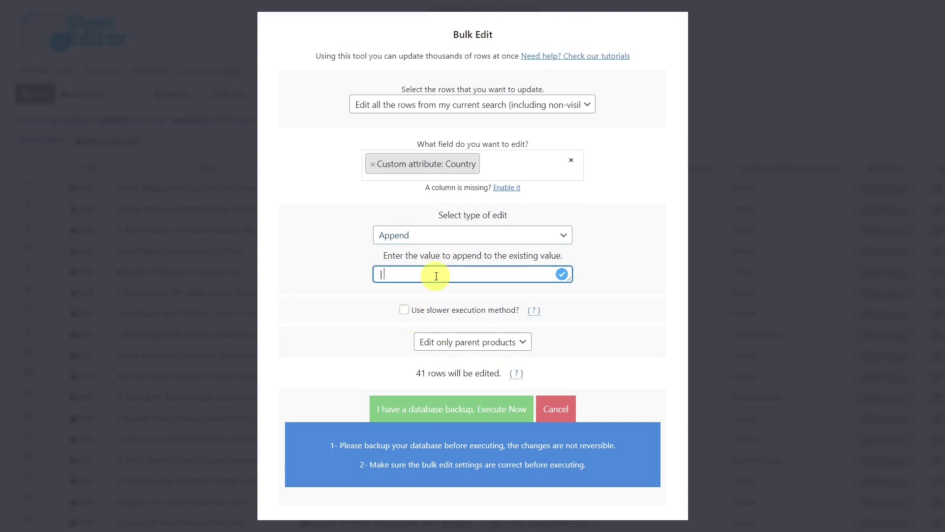
{"action": "type", "text": "| Italy"}
{"action": "left_click", "coordinate": [451, 413]}
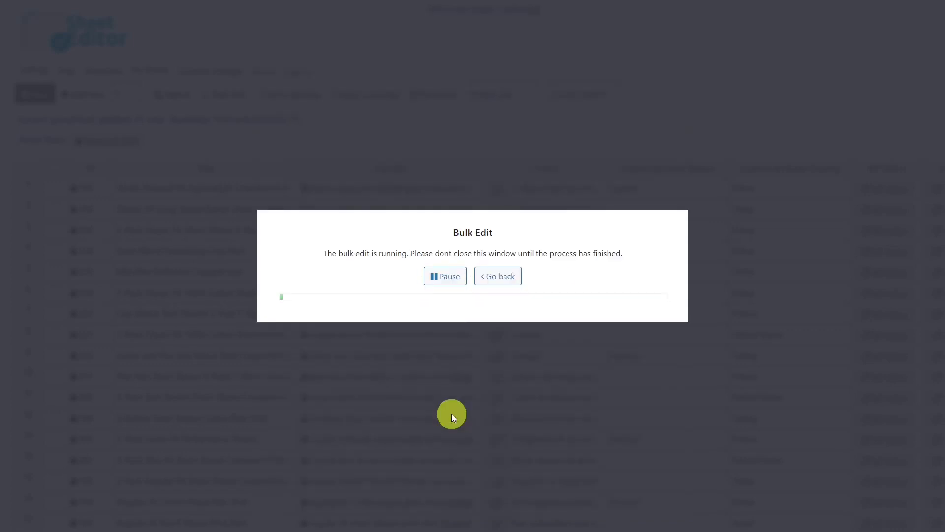
{"action": "left_click", "coordinate": [473, 326]}
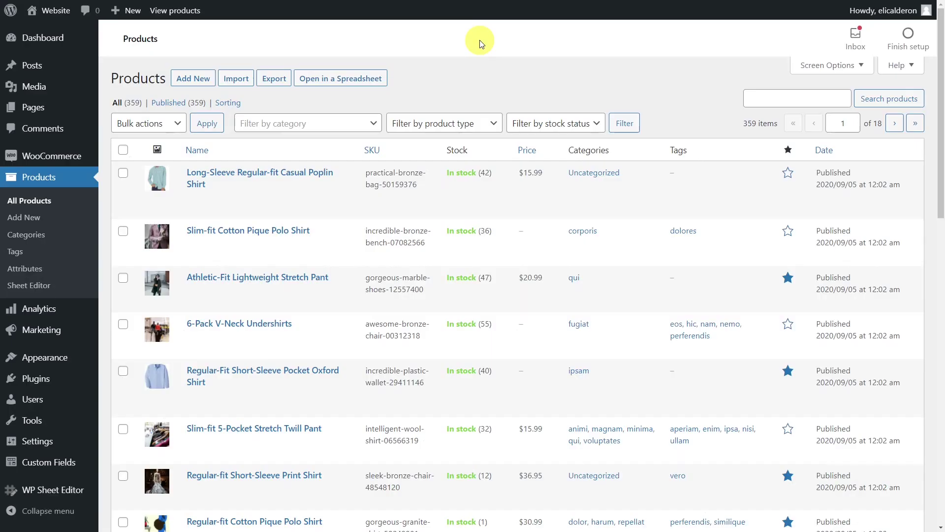
- Add a global WooCommerce product attribute named 'Symbol' and reopen the Sheet Editor
{"action": "left_click", "coordinate": [25, 269]}
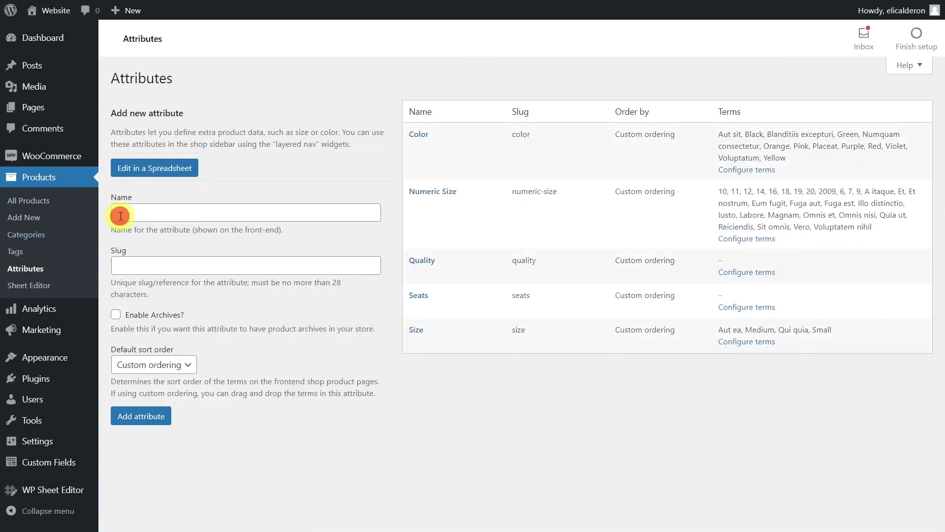
{"action": "left_click", "coordinate": [123, 215]}
{"action": "type", "text": "Symbol"}
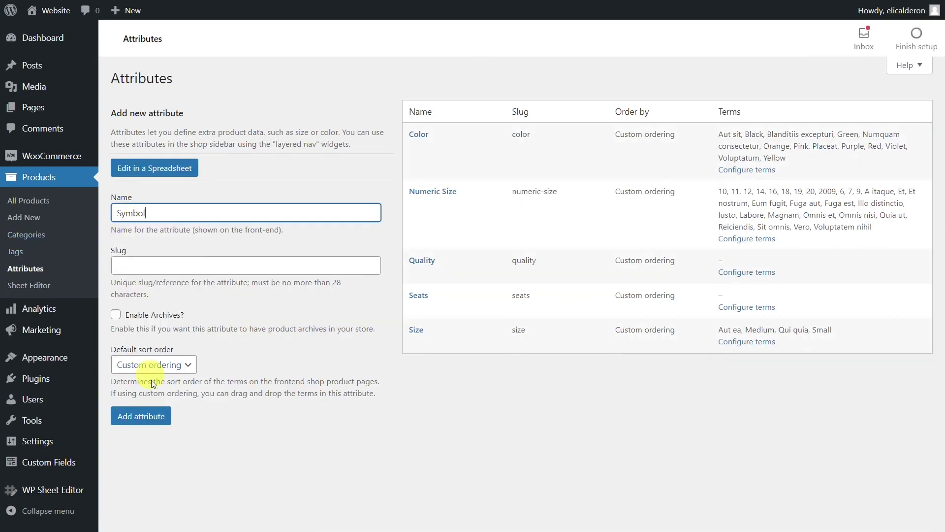
{"action": "left_click", "coordinate": [155, 416]}
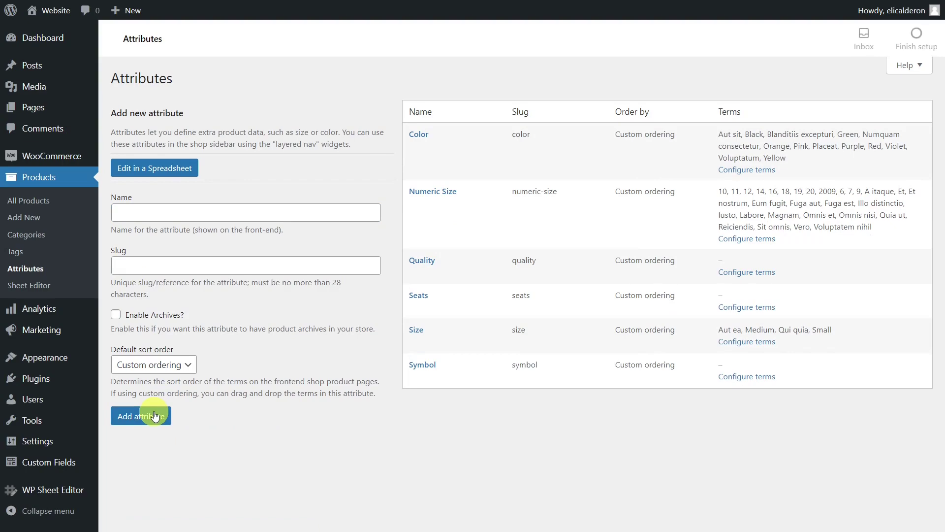
{"action": "left_click", "coordinate": [46, 291]}
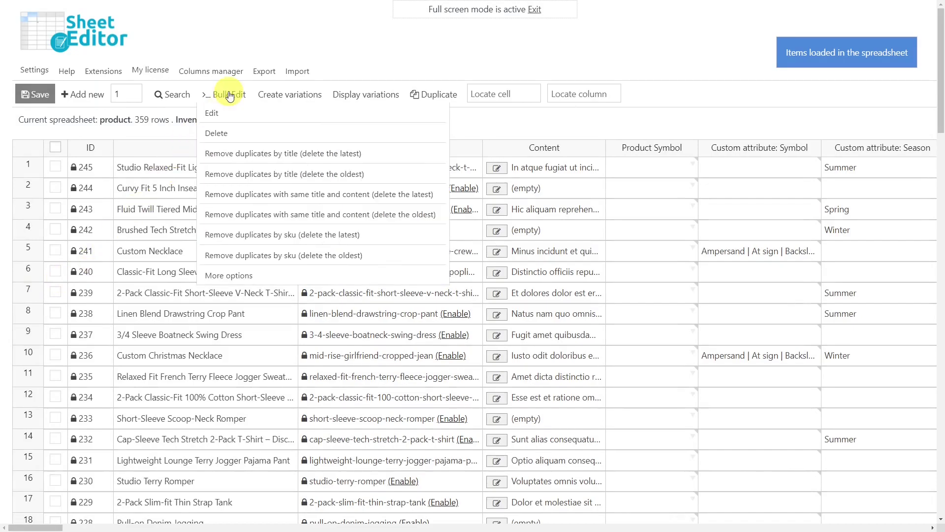
- Bulk copy Custom attribute: Symbol values into Product Symbol for all 359 products
{"action": "left_click", "coordinate": [228, 91]}
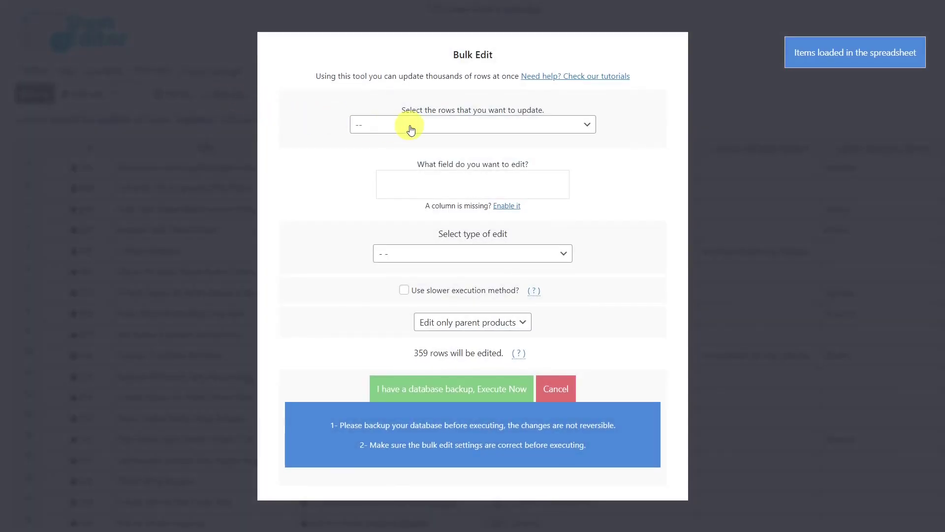
{"action": "left_click", "coordinate": [423, 127]}
{"action": "left_click", "coordinate": [418, 154]}
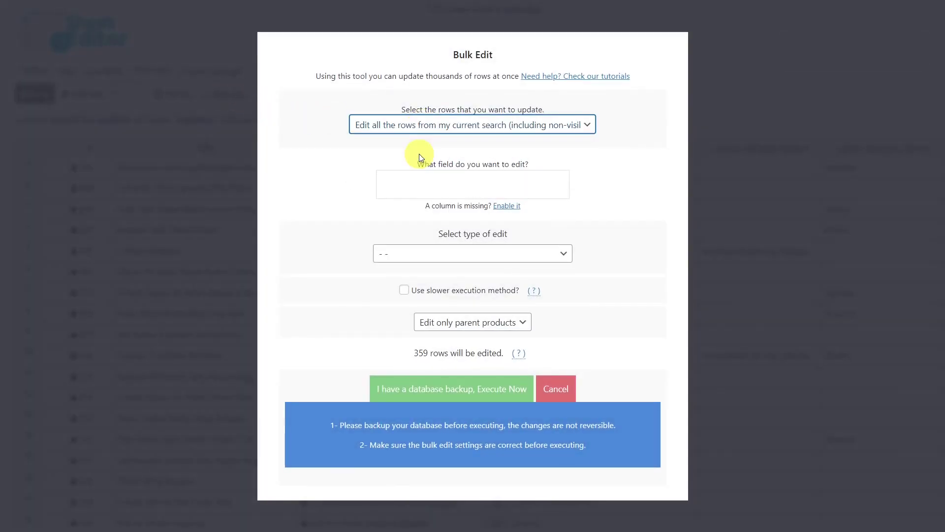
{"action": "left_click", "coordinate": [425, 183]}
{"action": "type", "text": "sym"}
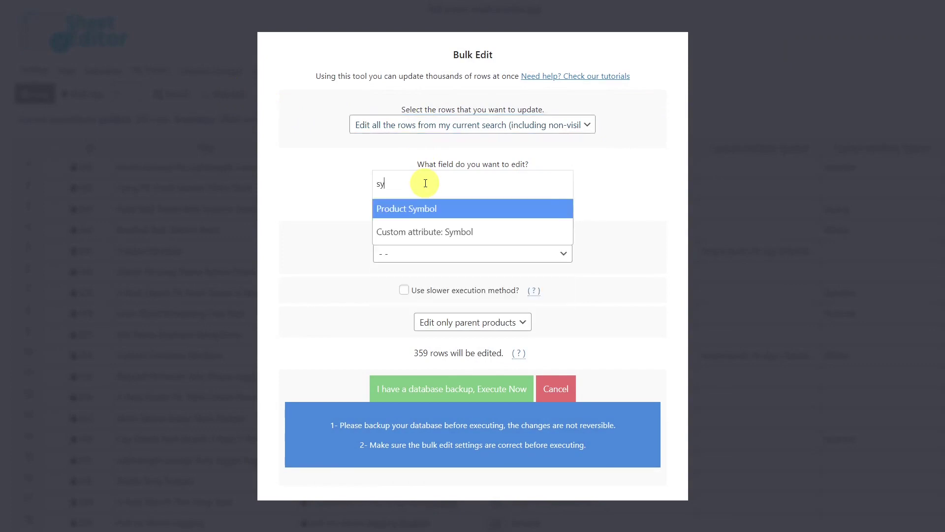
{"action": "left_click", "coordinate": [439, 206]}
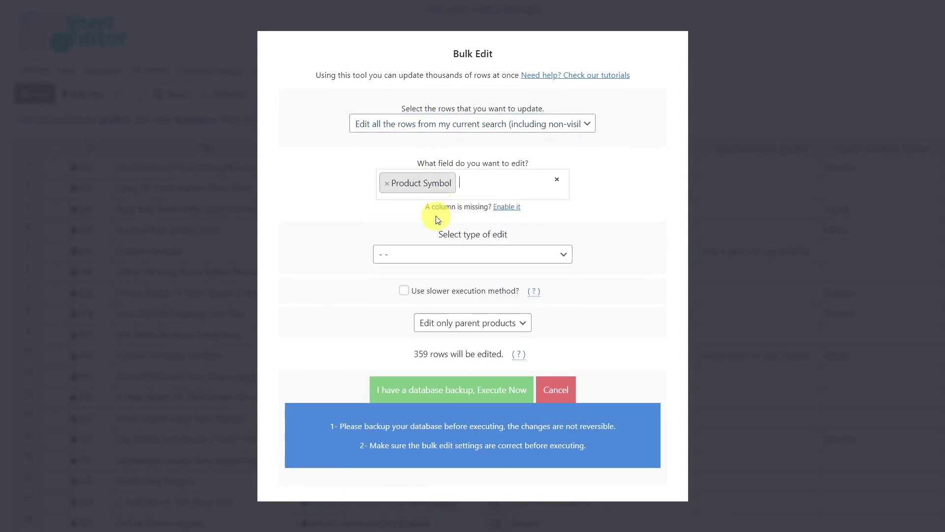
{"action": "left_click", "coordinate": [421, 256]}
{"action": "left_click", "coordinate": [437, 294]}
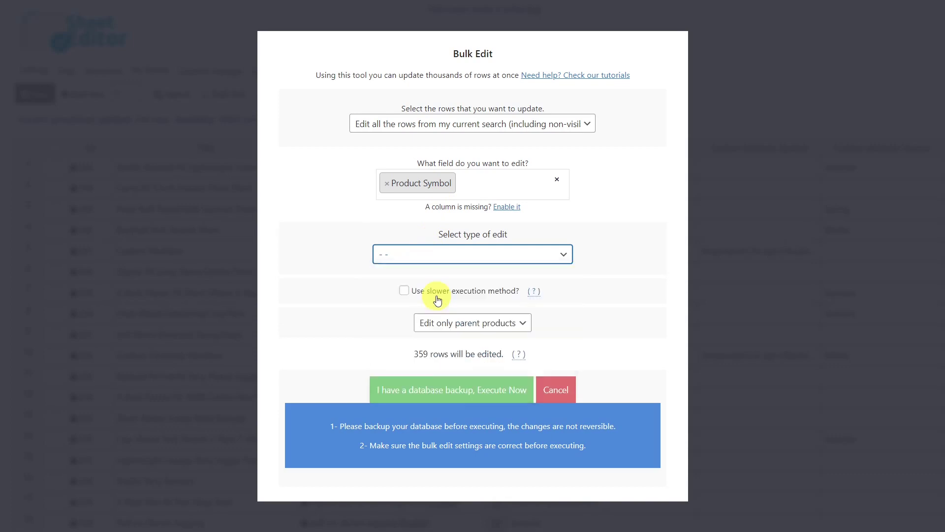
{"action": "left_click", "coordinate": [460, 287]}
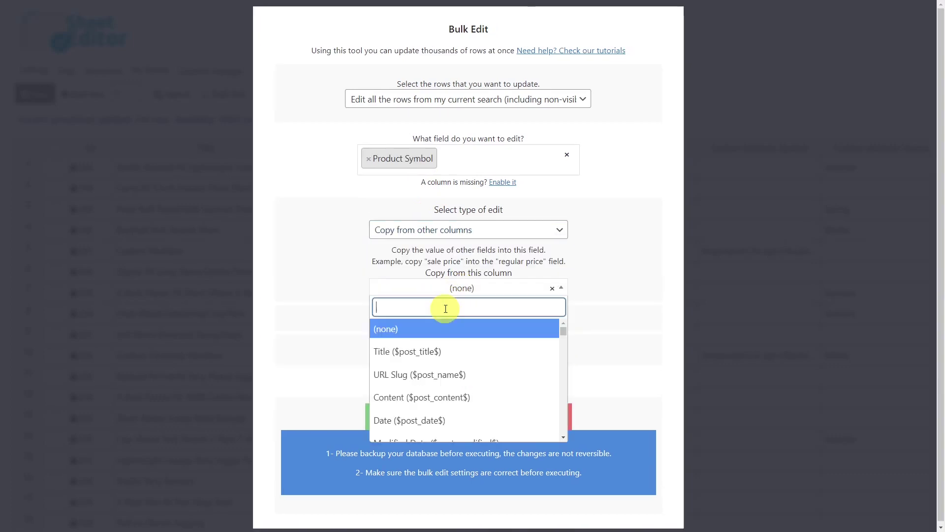
{"action": "type", "text": "sym"}
{"action": "left_click", "coordinate": [477, 351]}
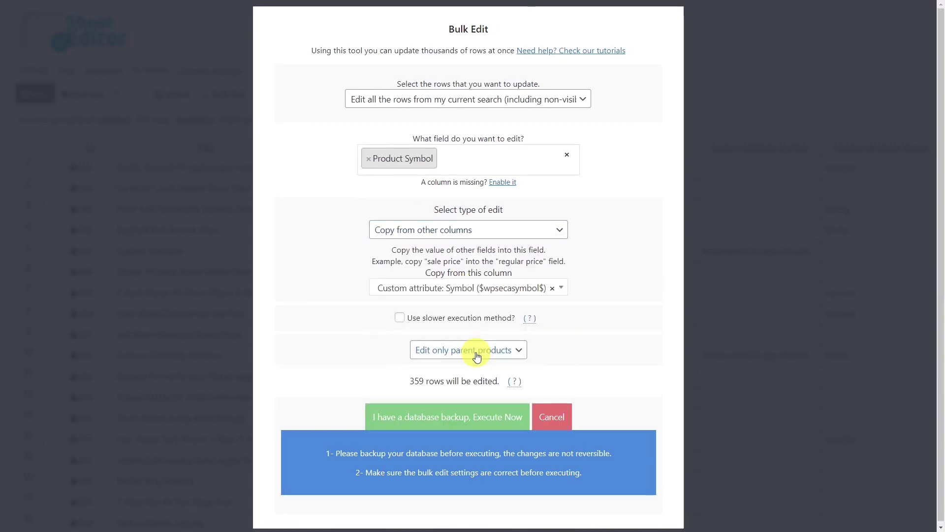
{"action": "left_click", "coordinate": [451, 412]}
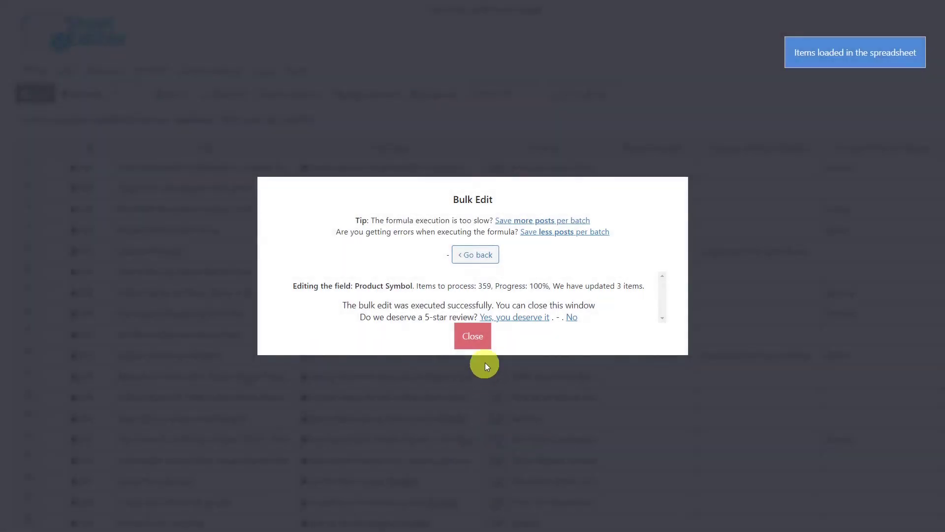
- Give Custom Valentine Necklace a custom Symbol attribute with pasted values and publish it
{"action": "left_click", "coordinate": [473, 336]}
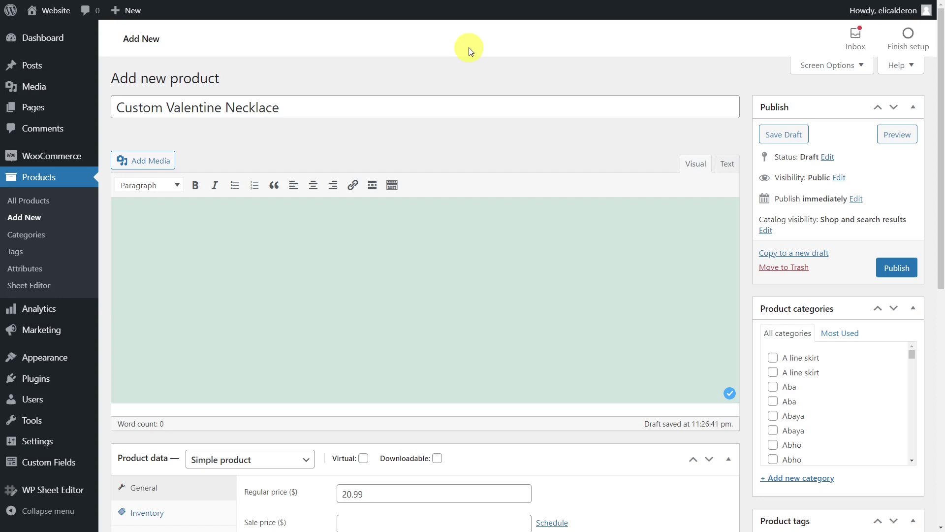
{"action": "scroll", "coordinate": [296, 333], "scroll_direction": "down", "scroll_amount": 4}
{"action": "left_click", "coordinate": [194, 387]}
{"action": "left_click", "coordinate": [380, 293]}
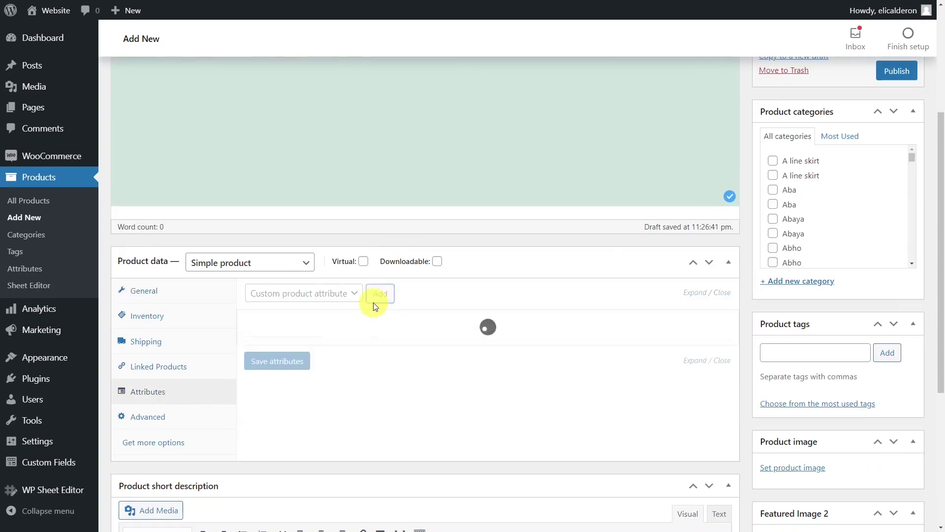
{"action": "left_click", "coordinate": [307, 371]}
{"action": "type", "text": "Symbol"}
{"action": "left_click", "coordinate": [419, 371]}
{"action": "key", "text": "ctrl+v"}
{"action": "left_click", "coordinate": [297, 459]}
{"action": "left_click", "coordinate": [907, 75]}
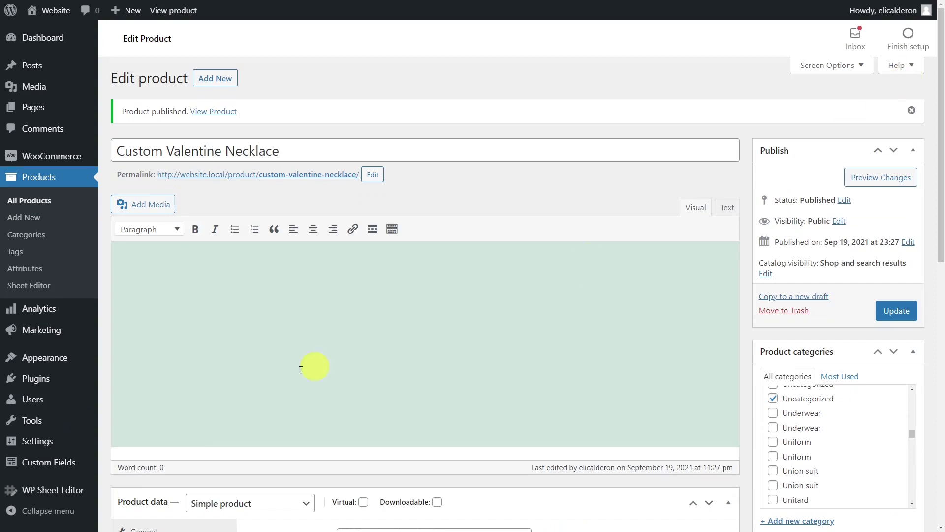
- Open Bulk Edit on the products spreadsheet and apply it to all rows in the search
{"action": "mouse_move", "coordinate": [45, 489]}
{"action": "left_click", "coordinate": [138, 411]}
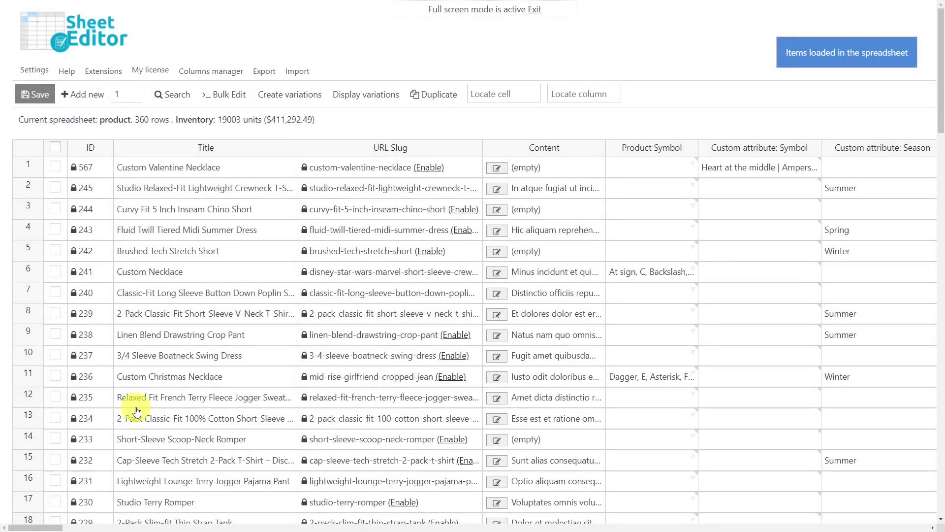
{"action": "left_click", "coordinate": [234, 96]}
{"action": "left_click", "coordinate": [420, 123]}
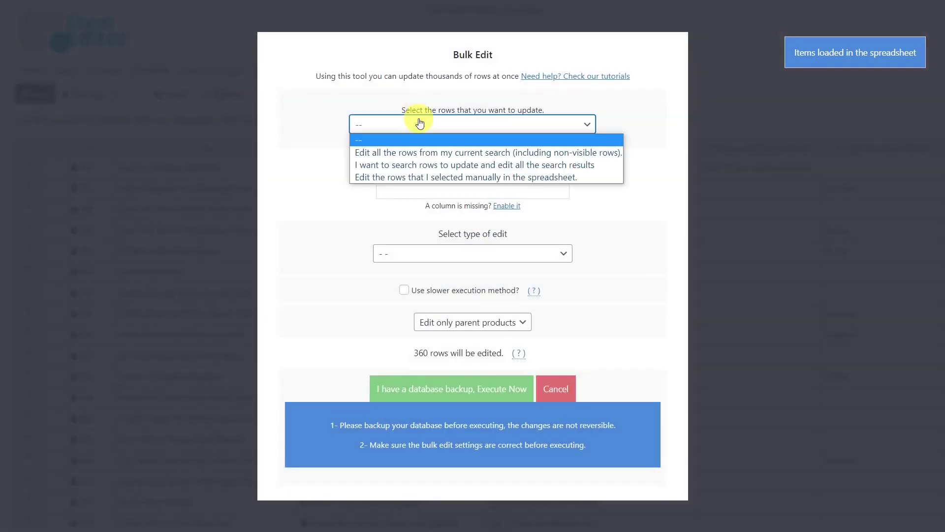
{"action": "left_click", "coordinate": [428, 153]}
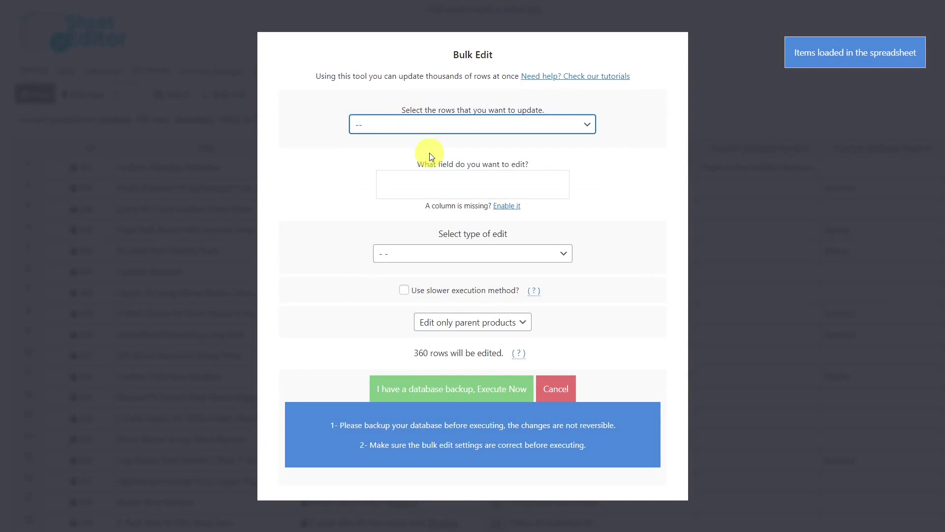
- Set the field to Custom attribute: Symbol, copying values from the Product Symbol column
{"action": "left_click", "coordinate": [423, 180]}
{"action": "type", "text": "sym"}
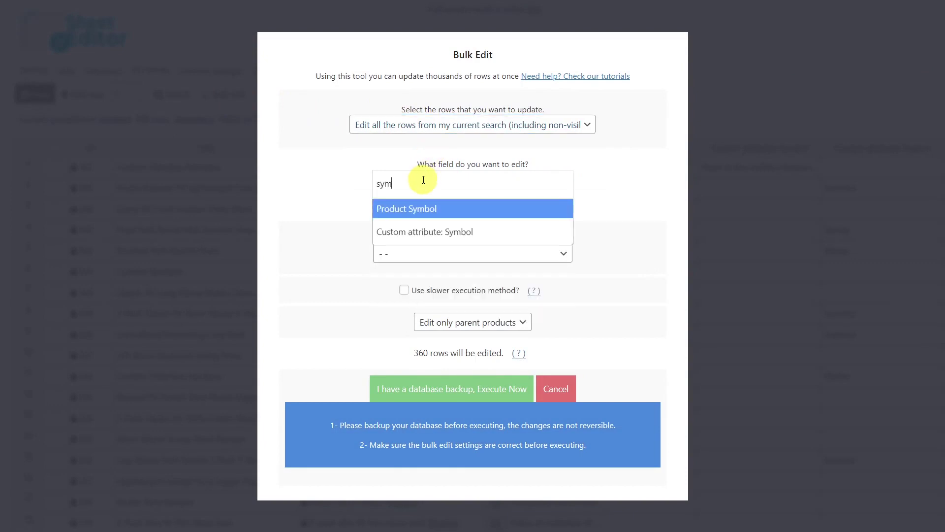
{"action": "left_click", "coordinate": [428, 239]}
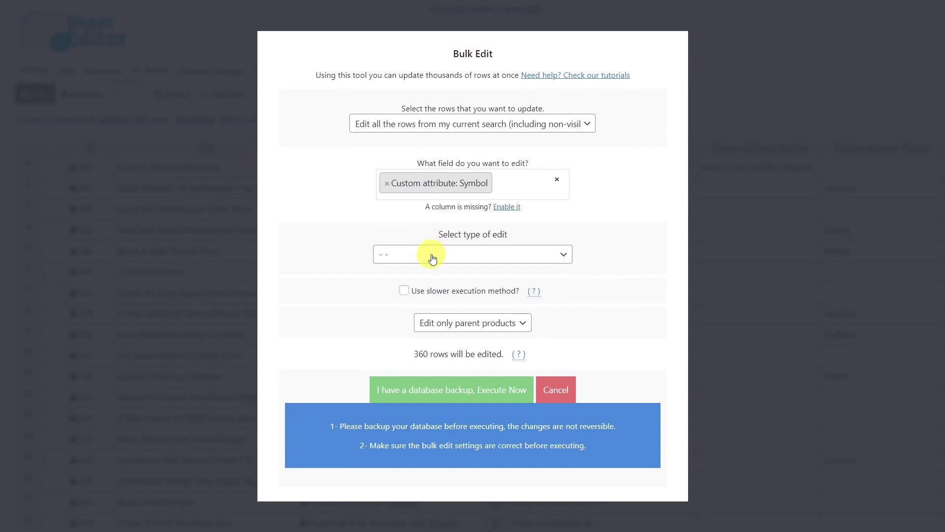
{"action": "left_click", "coordinate": [434, 254]}
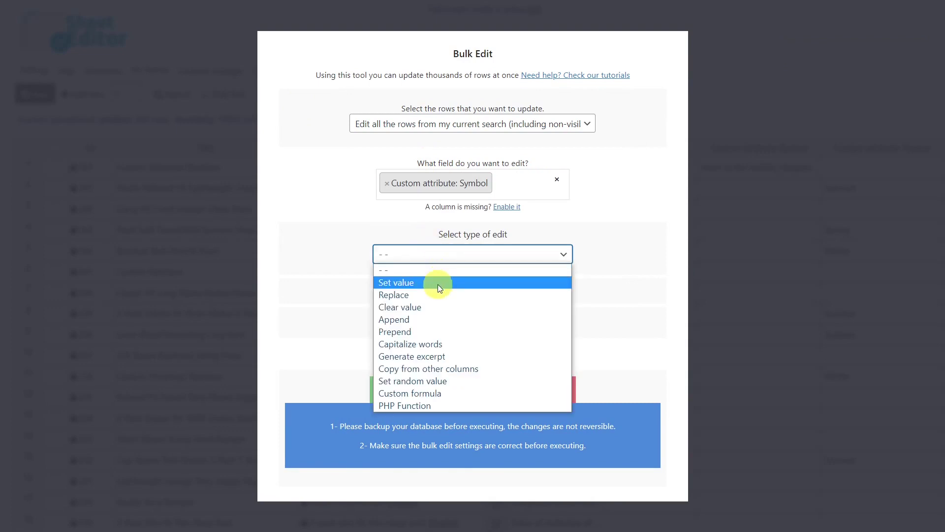
{"action": "left_click", "coordinate": [449, 368]}
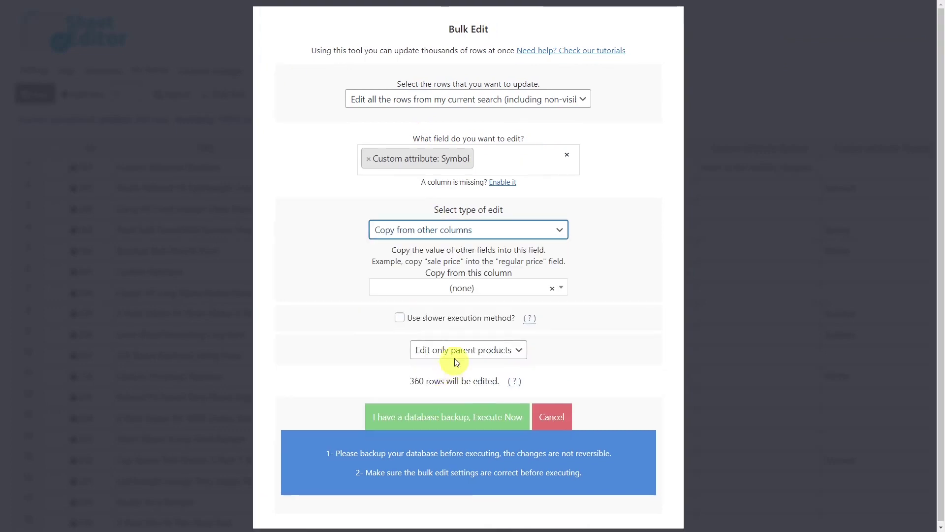
{"action": "left_click", "coordinate": [462, 289]}
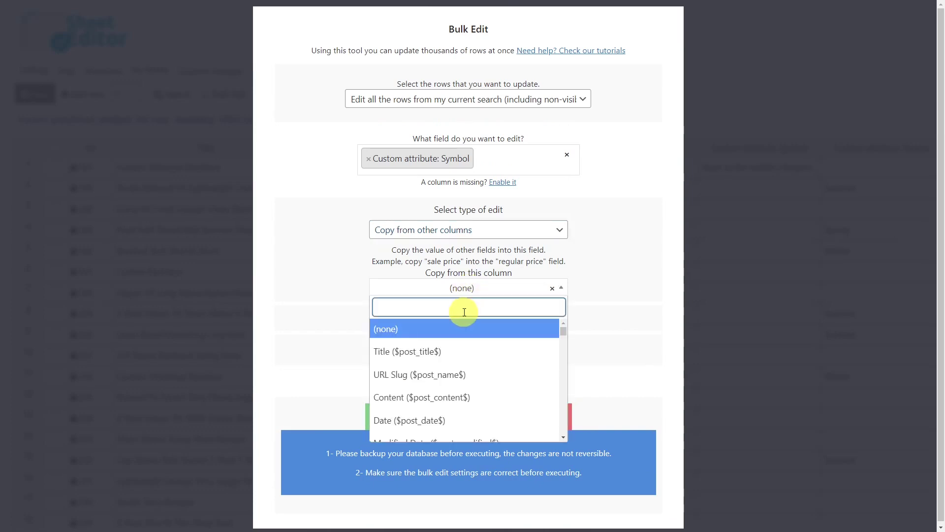
{"action": "type", "text": "sym"}
{"action": "left_click", "coordinate": [467, 328]}
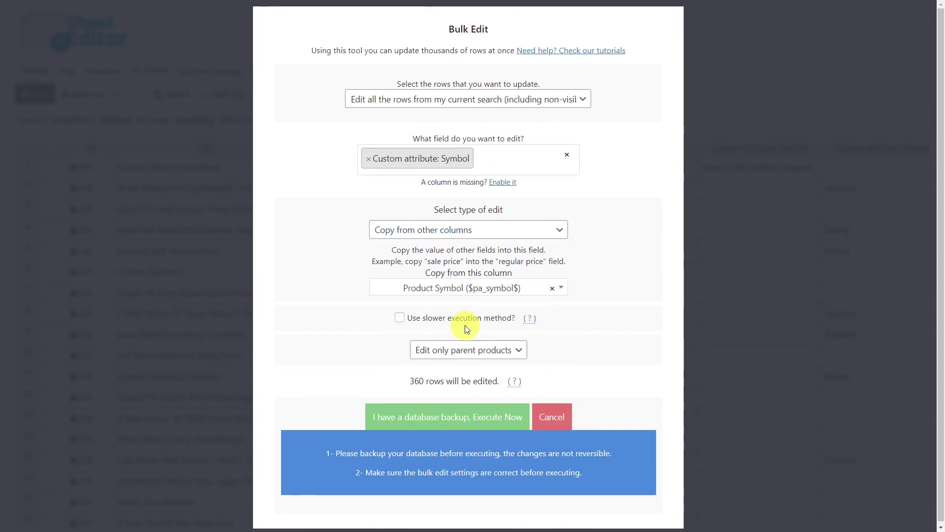